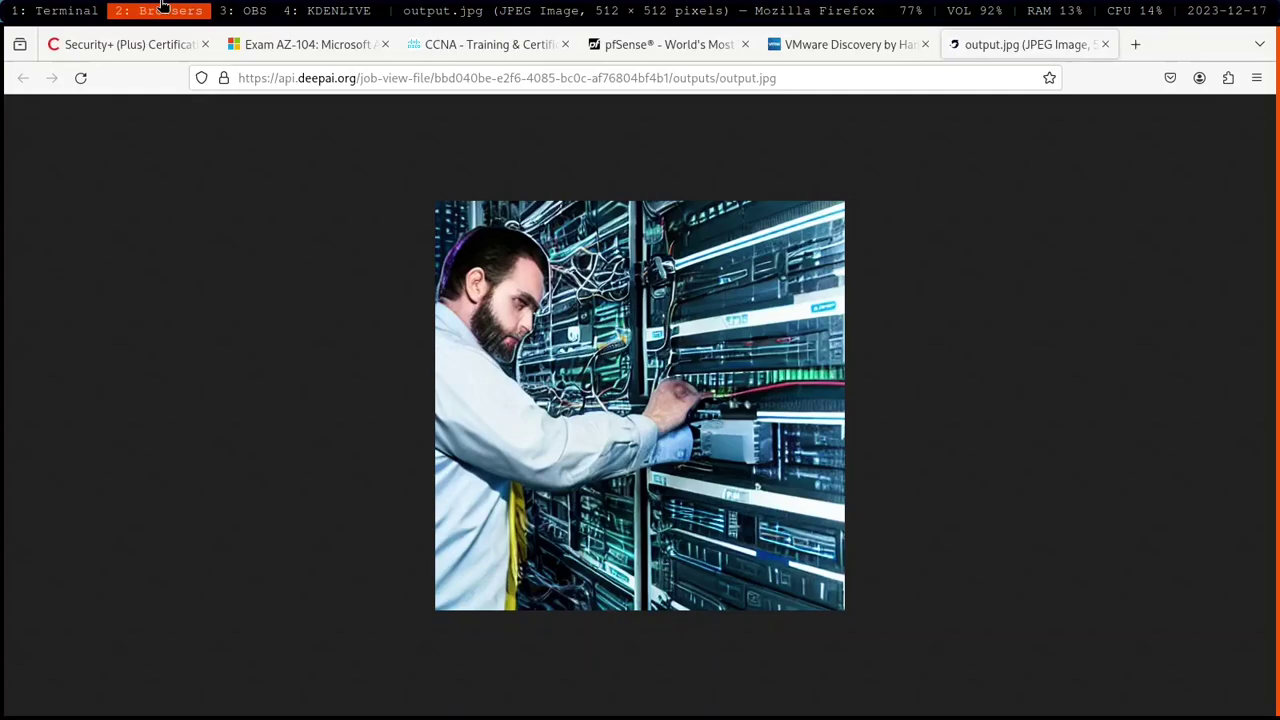
- Bring up the terminal workspace holding the Vim notes on IT roles
click(63, 18)
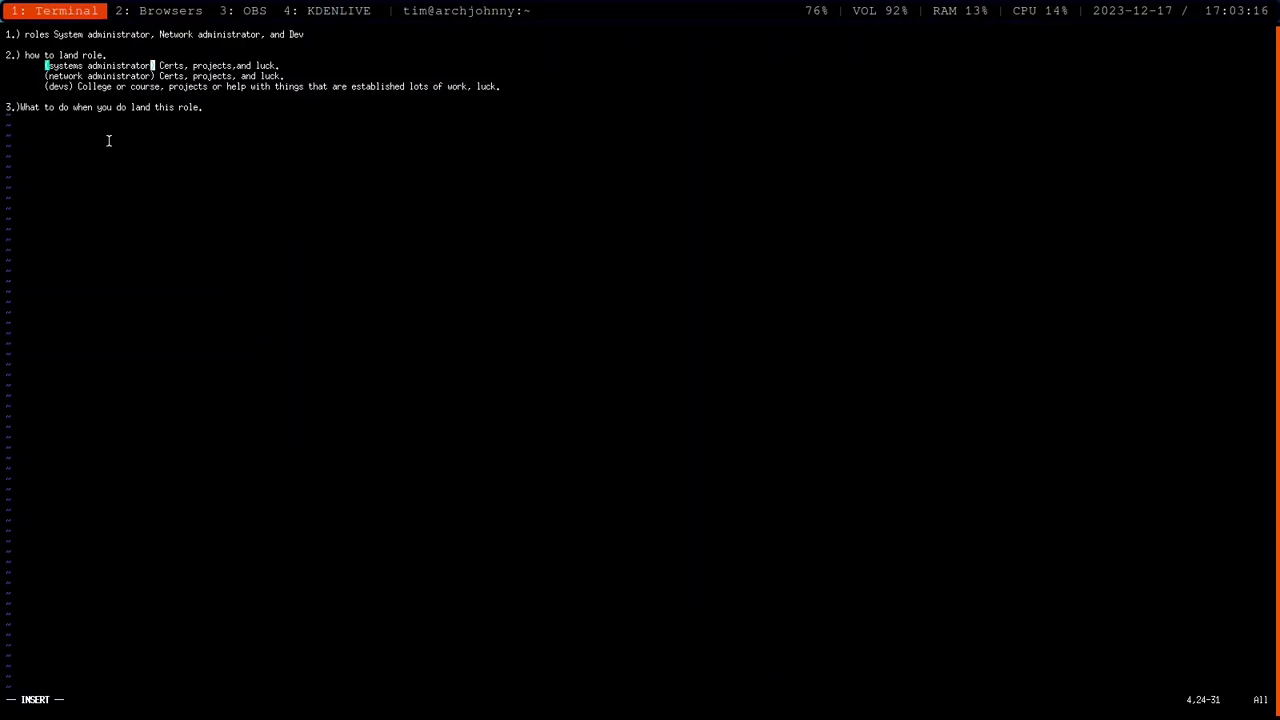
- Return to the browser workspace and show the CompTIA Security+ training tab
click(130, 12)
click(134, 50)
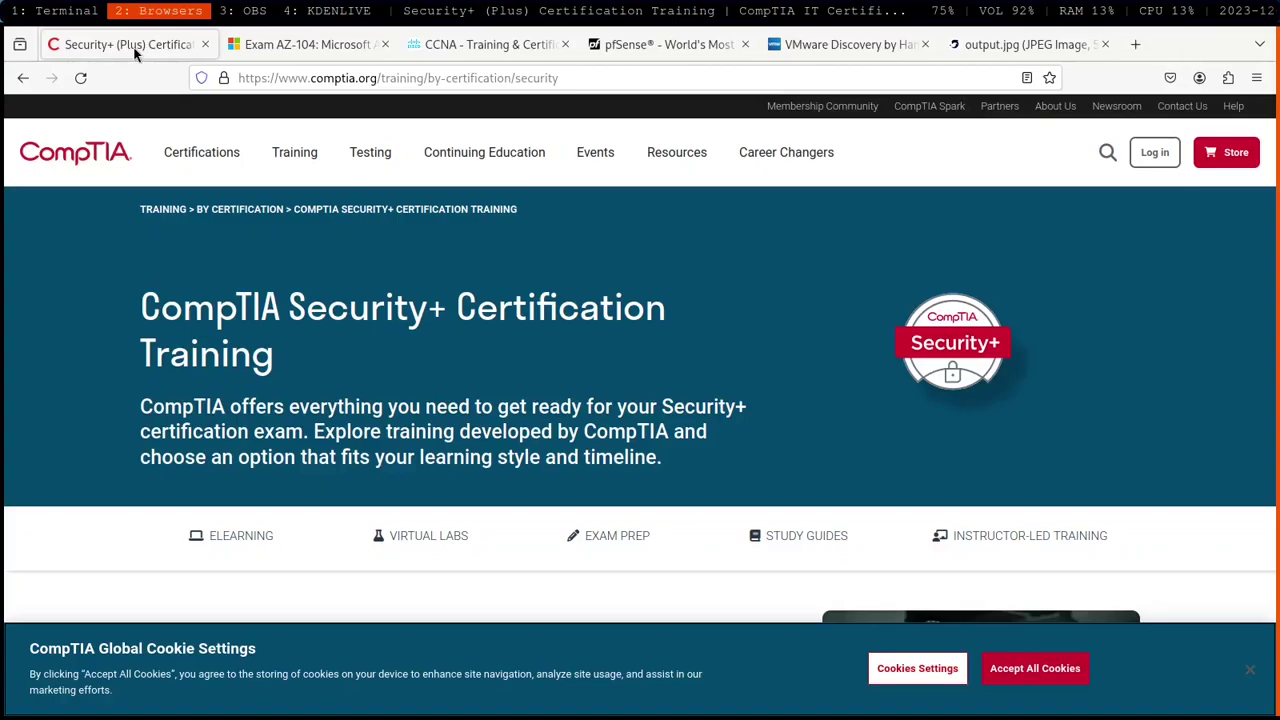
- Compare the AZ-104 and Security+ tabs, then show the VMware Hands-on Labs page
click(257, 50)
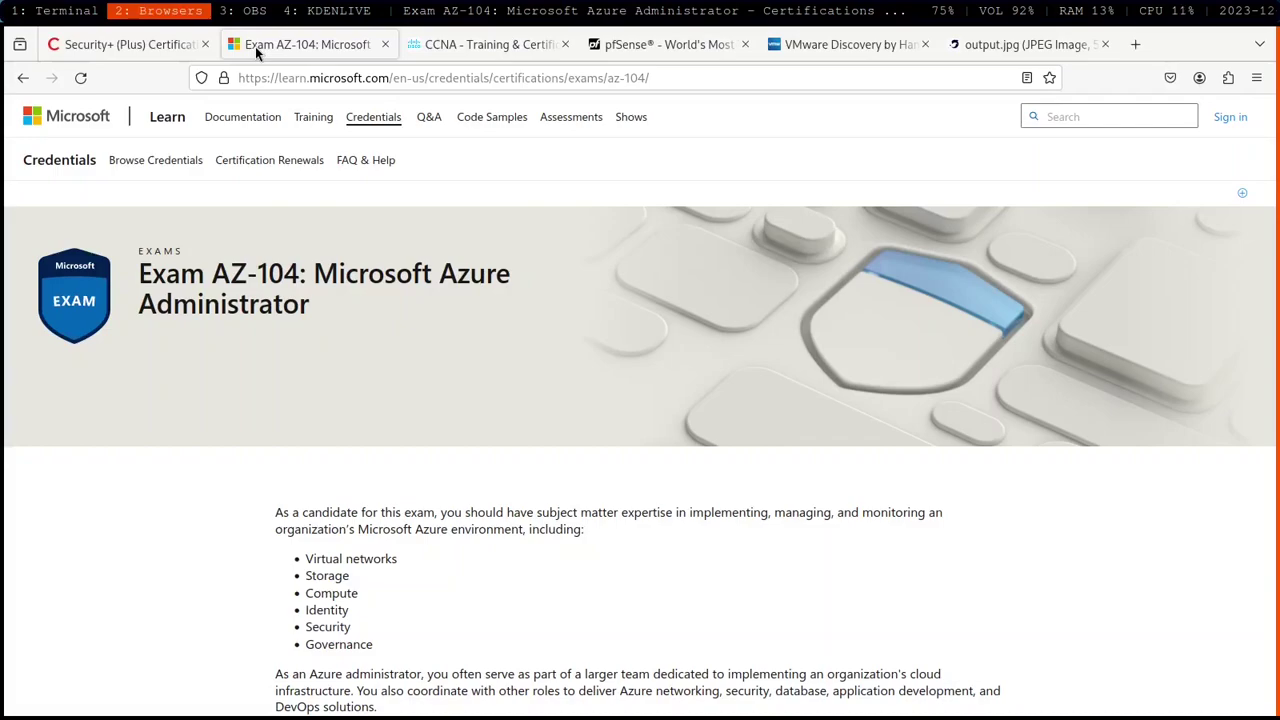
click(152, 53)
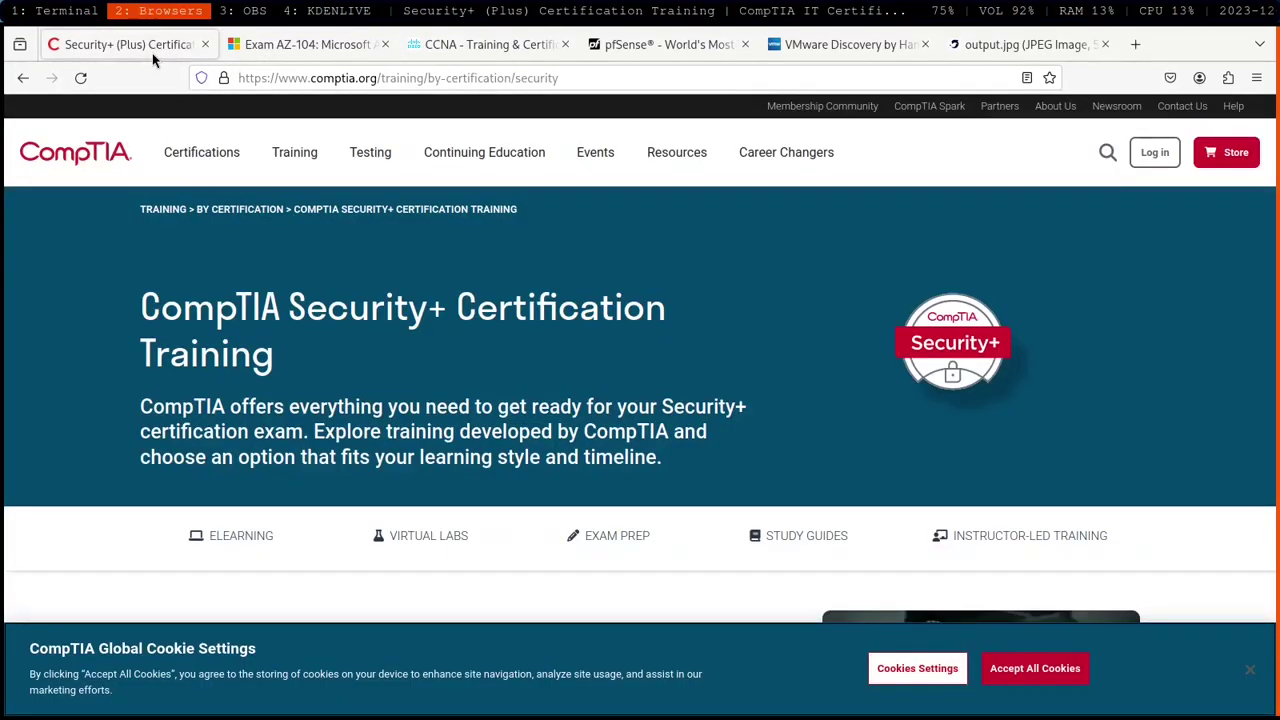
click(302, 58)
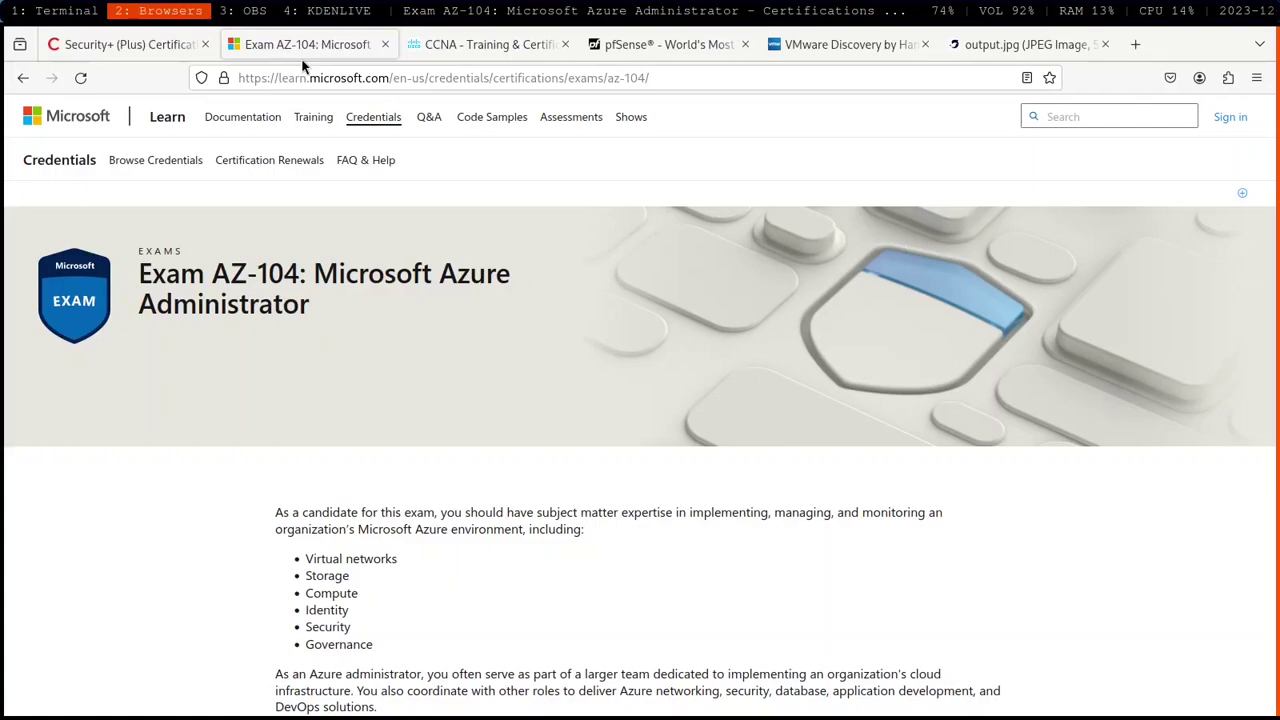
click(34, 8)
click(180, 10)
click(855, 47)
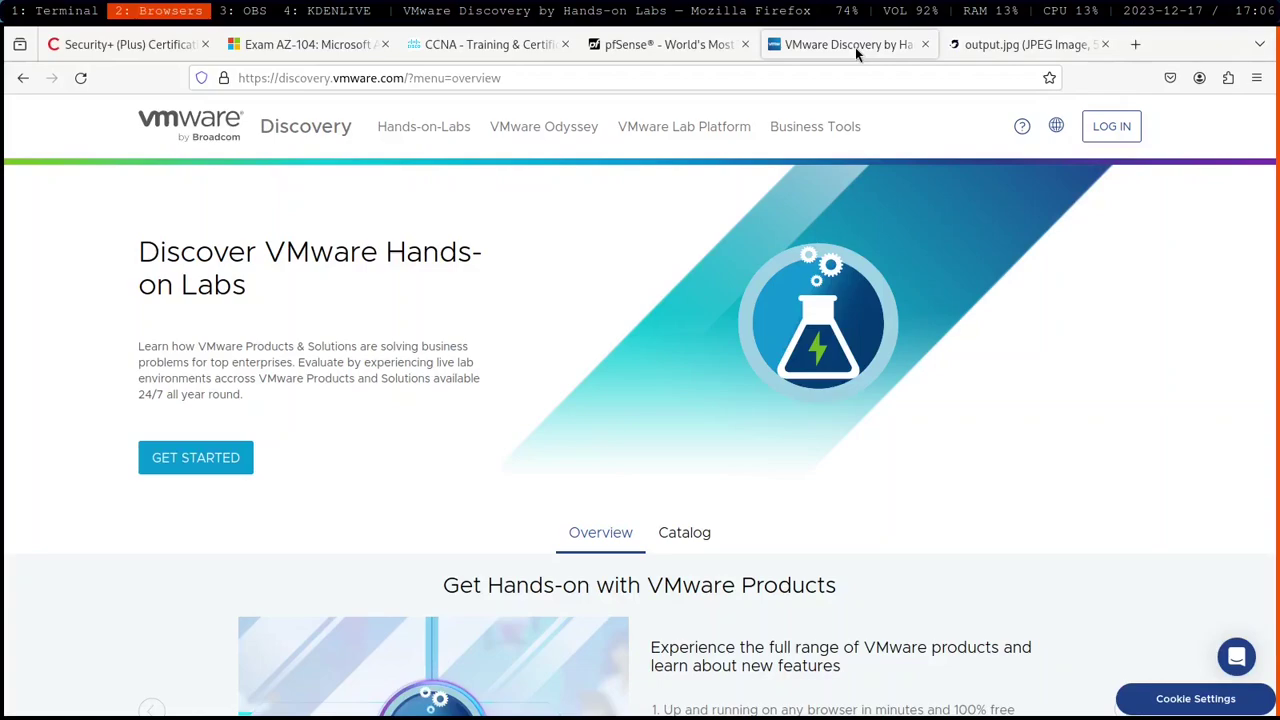
- View the Cloud Resume Challenge site, then return to the Vim notes
click(1000, 45)
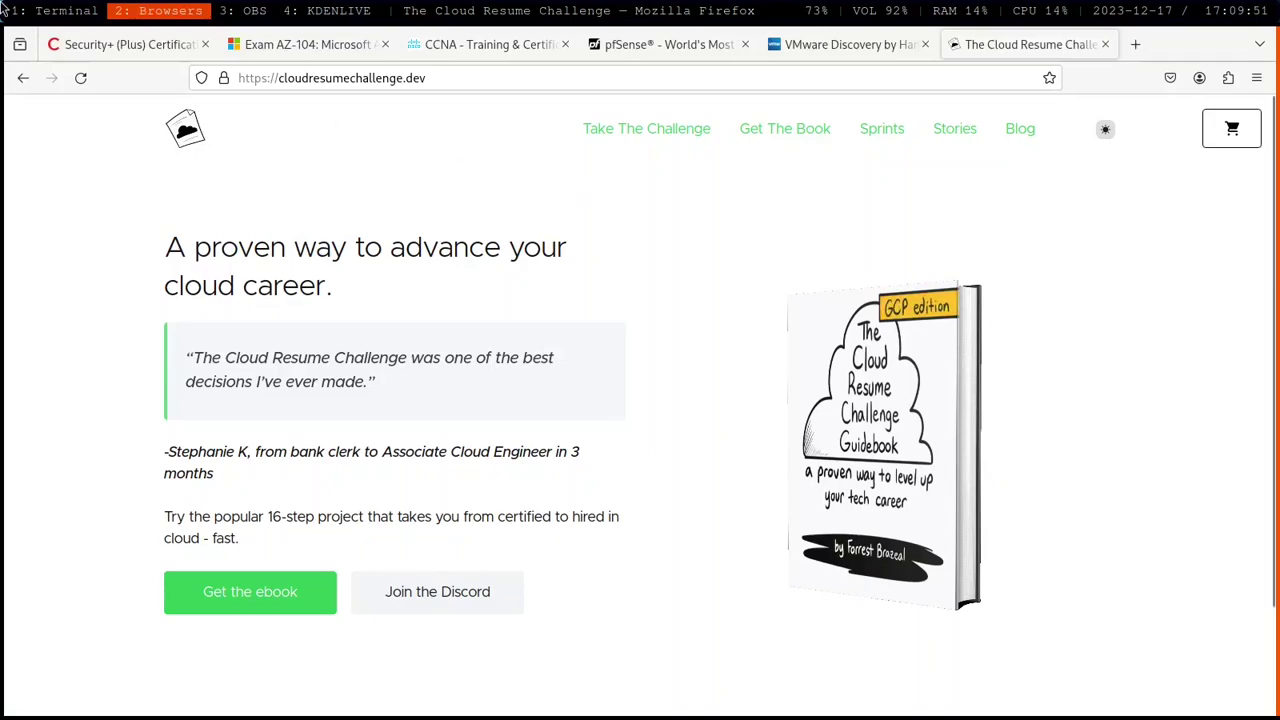
click(56, 18)
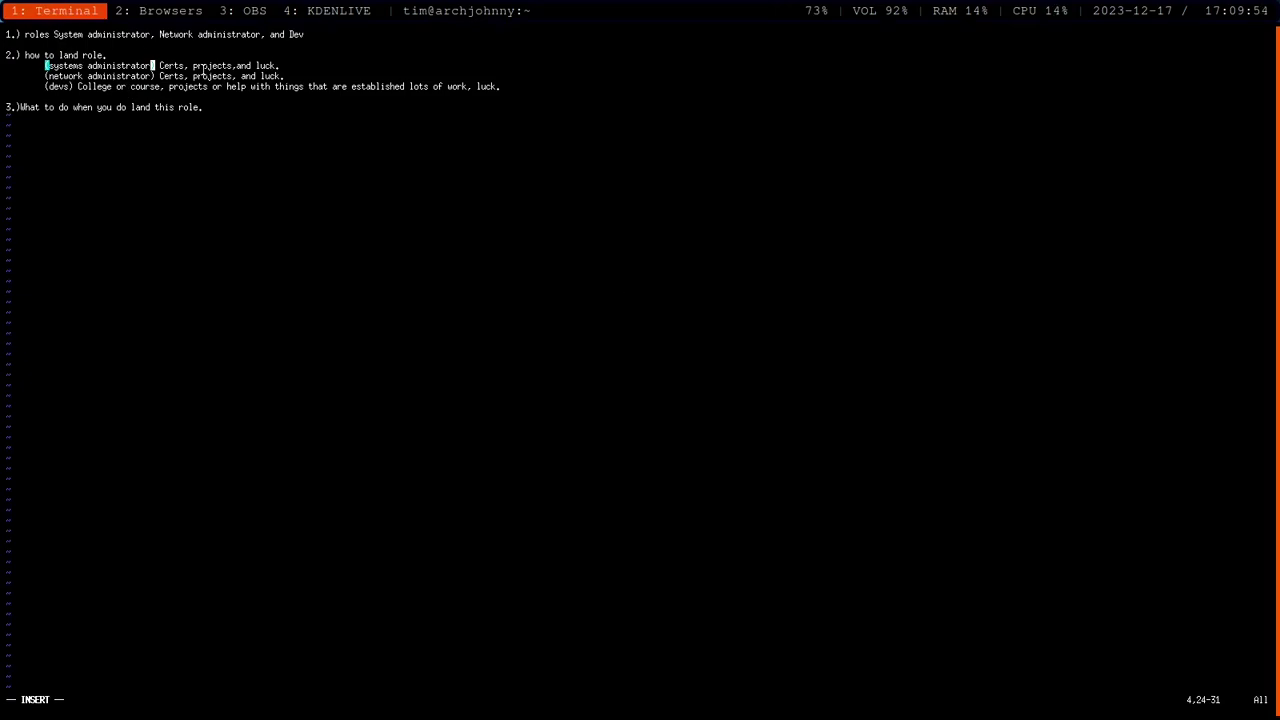
- Return to the browser and show Cisco's CCNA certification page
click(165, 10)
click(433, 57)
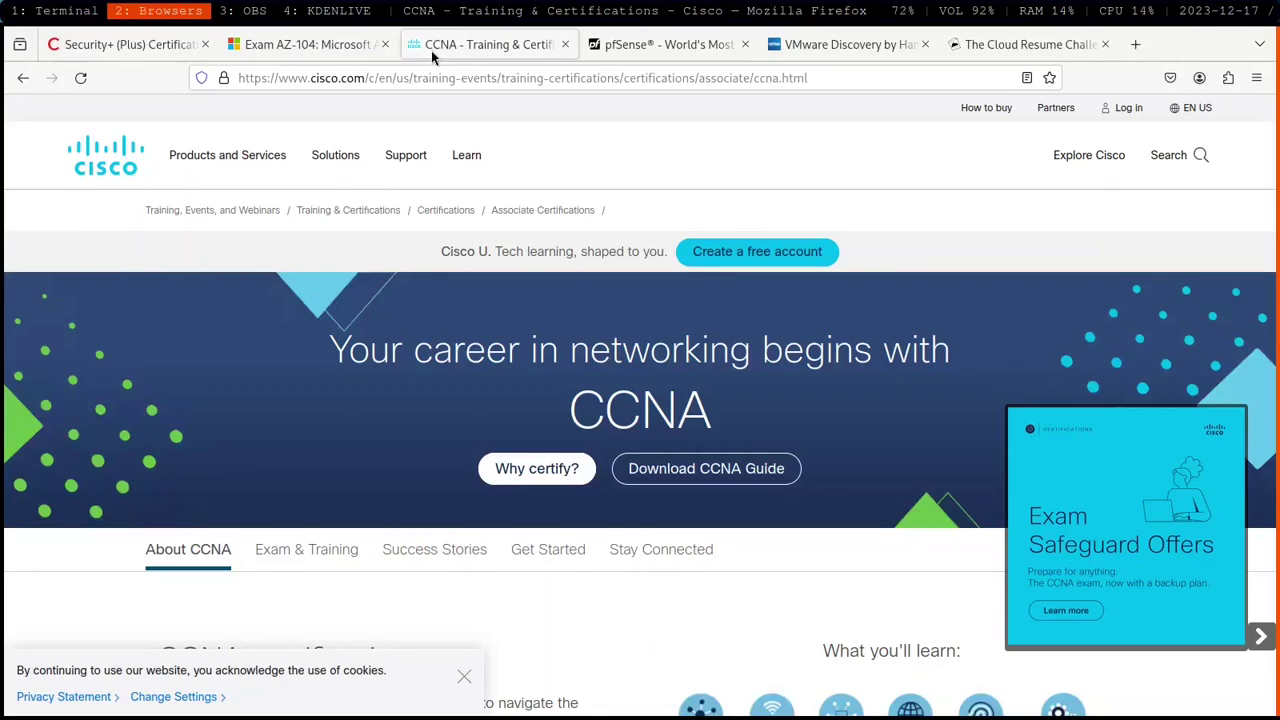
- Open the pfSense Community Edition 2.7.2 download page from the pfSense tab
click(680, 48)
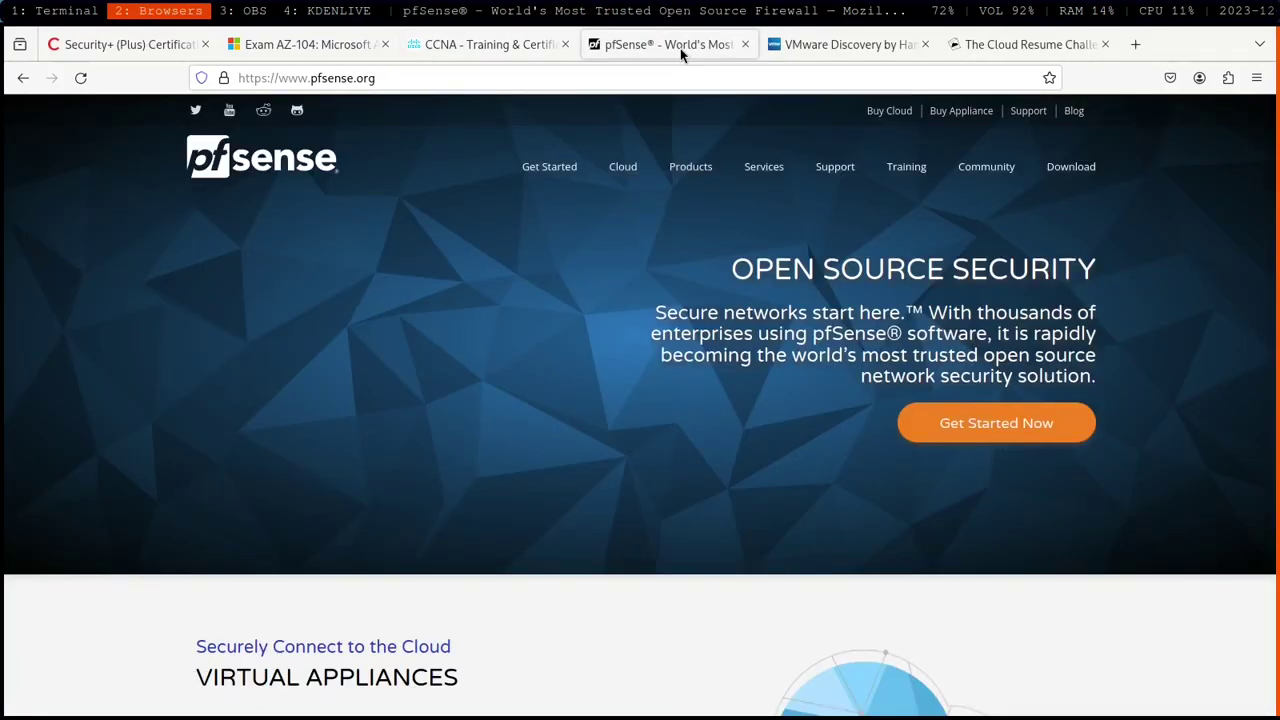
click(1078, 170)
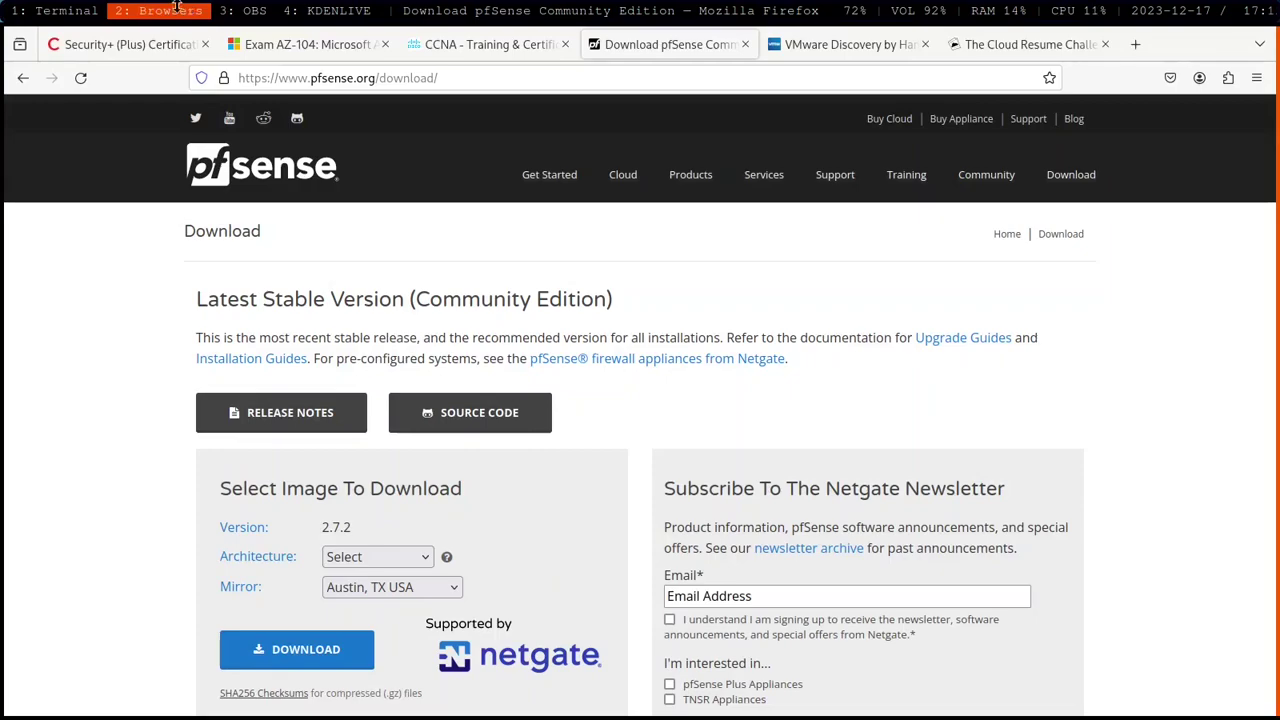
- Bring the Vim notes on IT roles back on screen in the terminal workspace
click(58, 12)
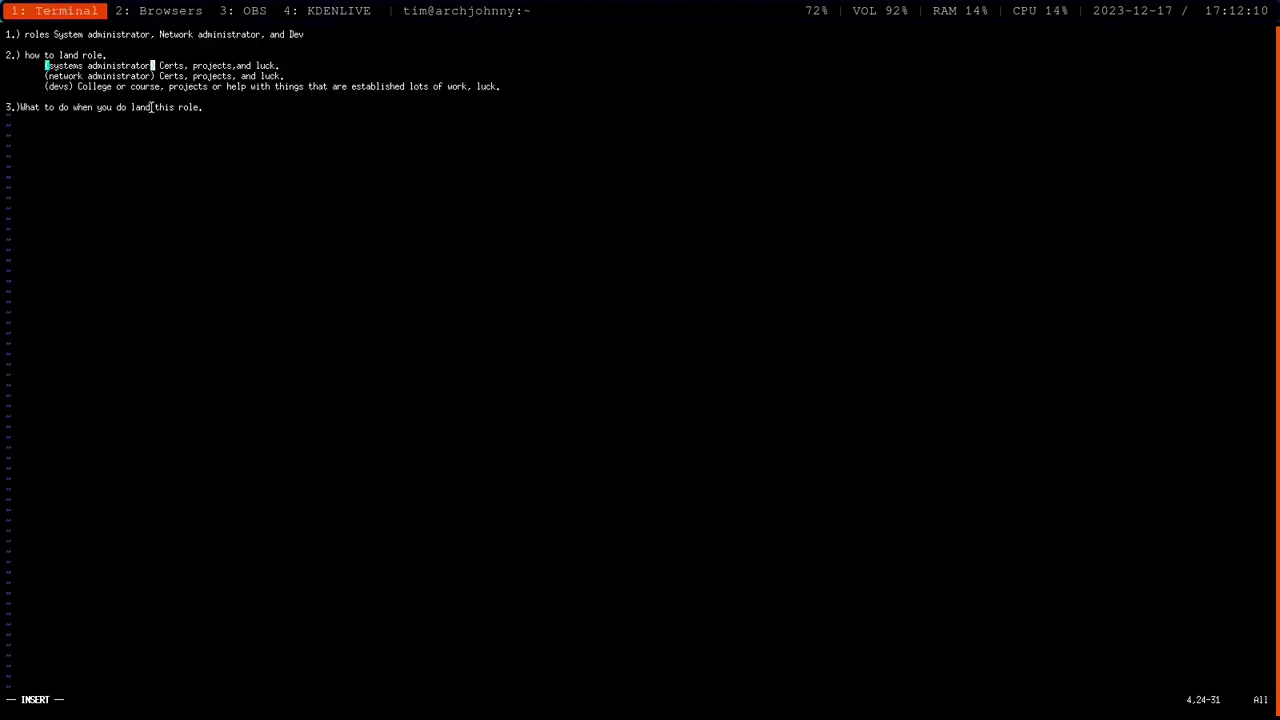